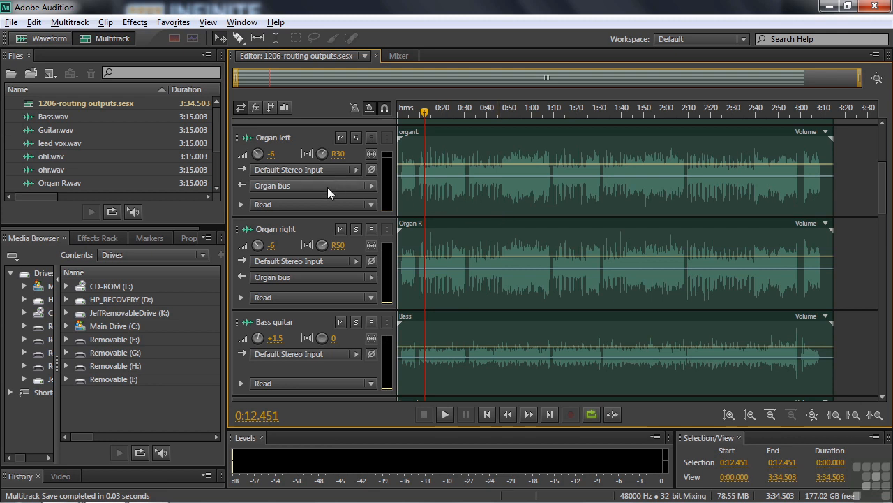
Check the bus choices available for the Organ left track's output
click(370, 185)
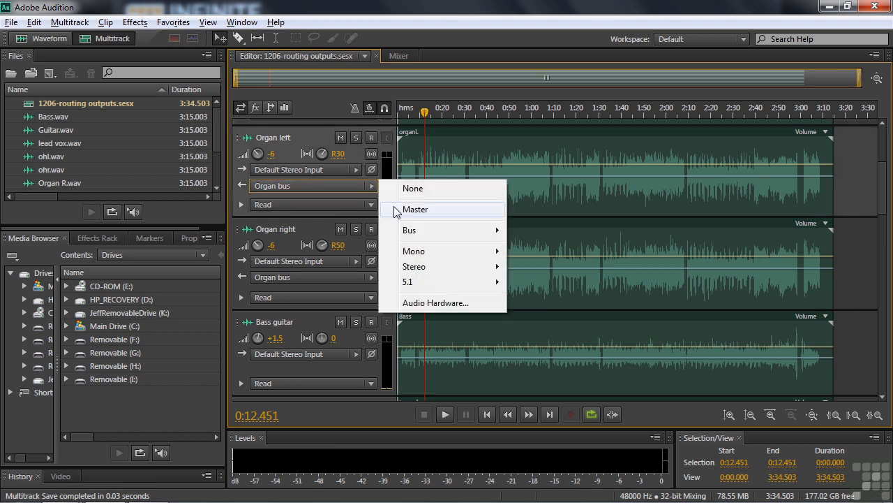
mouse_move(460, 234)
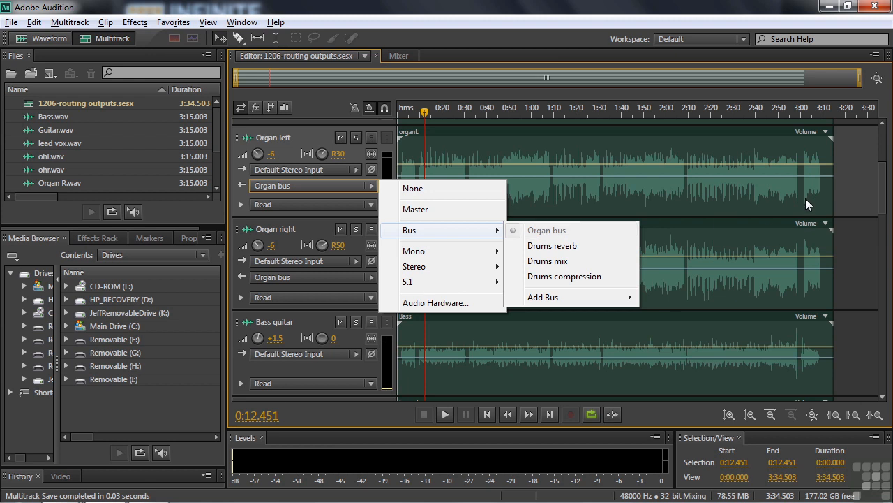
Show the effects racks on the tracks, solo the Organ bus and play a short passage
drag(882, 180, 884, 324)
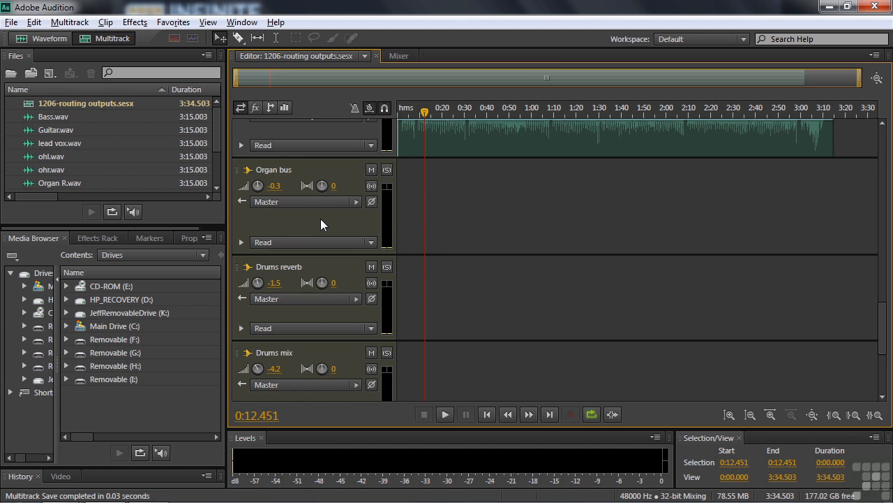
click(255, 108)
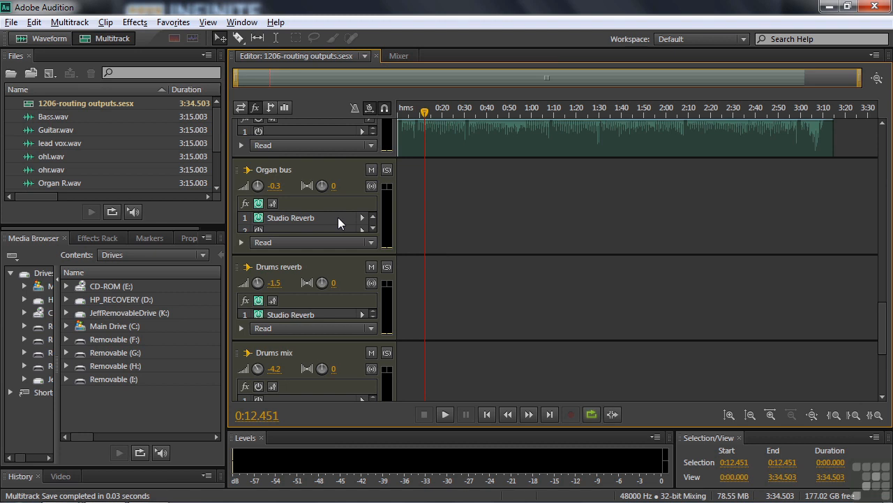
click(387, 170)
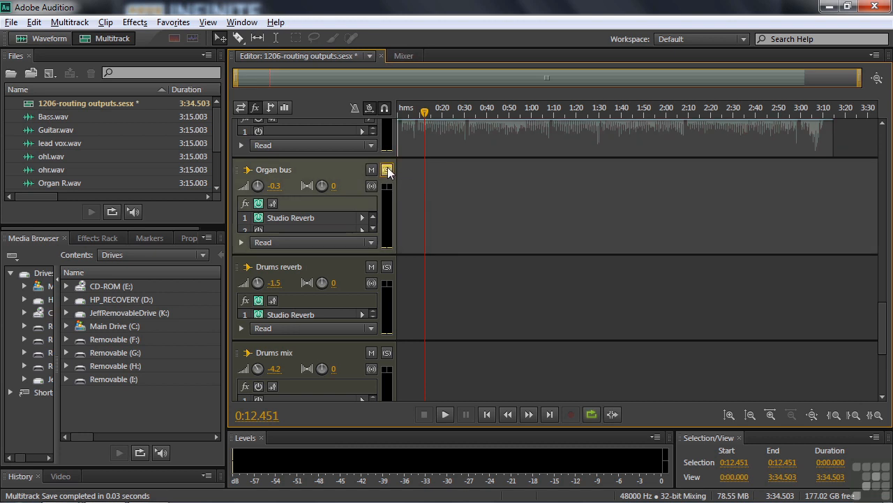
key(space)
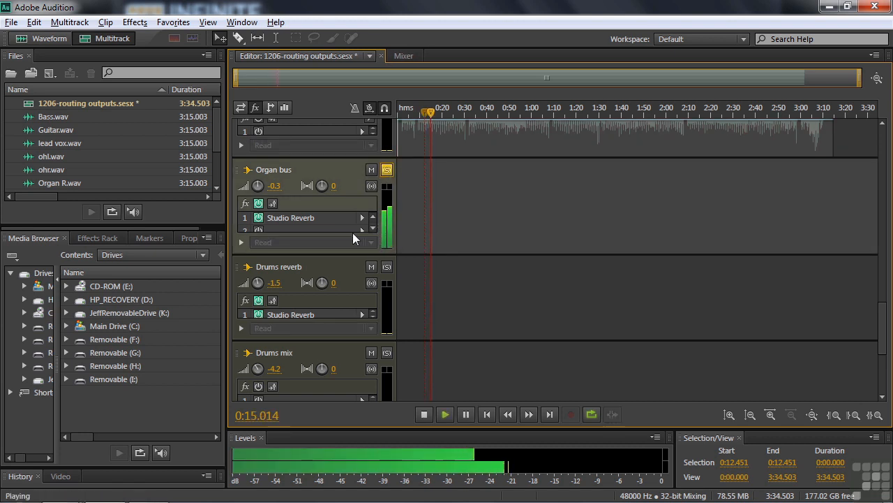
key(space)
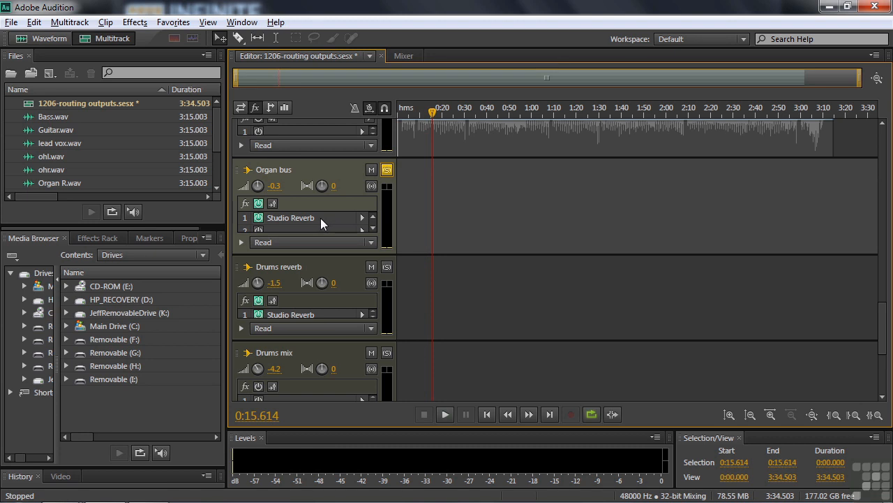
Set the Organ bus Studio Reverb to 92.4% wet and a 5782.5 ms decay while auditioning, and close the effect
double_click(320, 218)
drag(429, 92, 190, 183)
key(space)
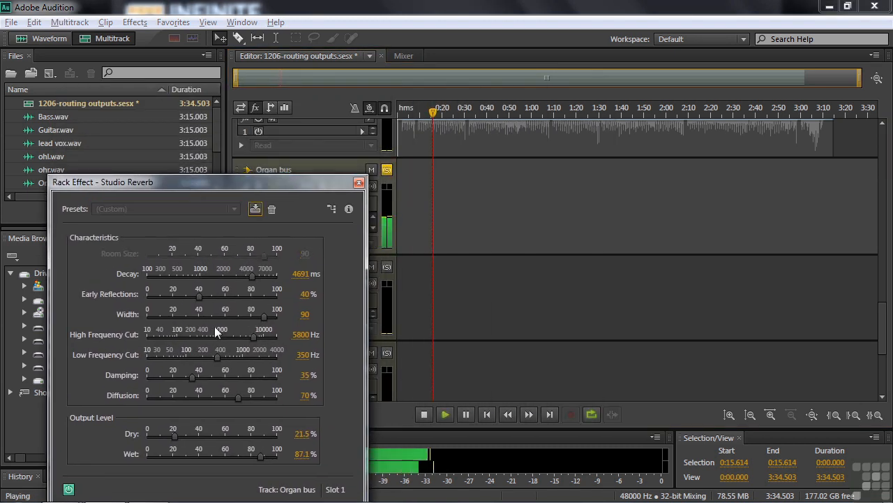
drag(260, 457, 267, 455)
drag(253, 275, 271, 258)
key(space)
key(space)
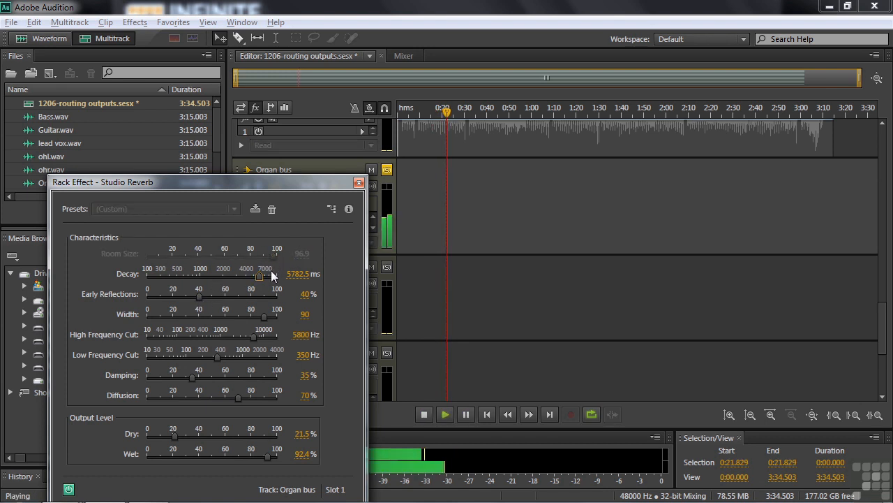
key(space)
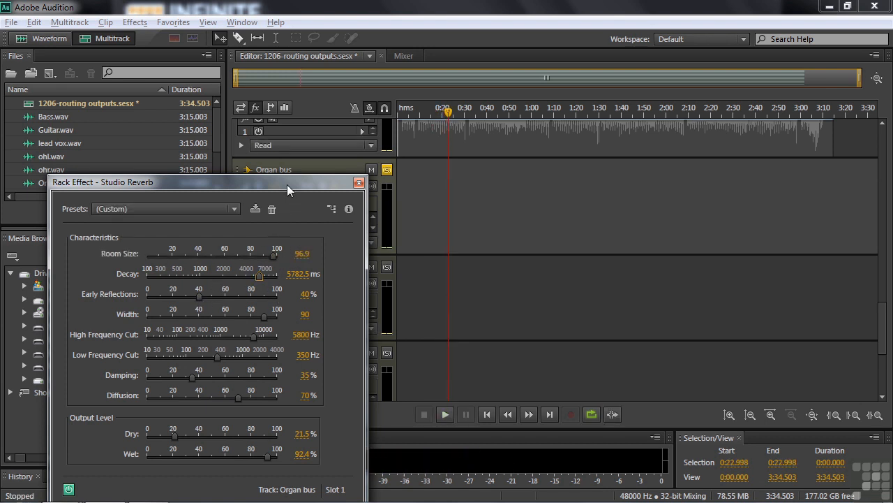
drag(288, 194, 279, 153)
click(350, 143)
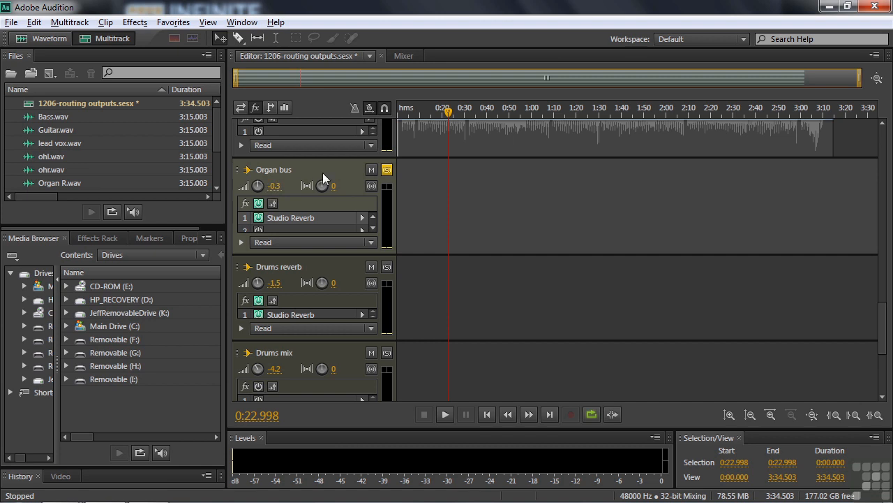
Display the Pan envelope in the Organ bus automation lane, and collapse the lane again
click(239, 241)
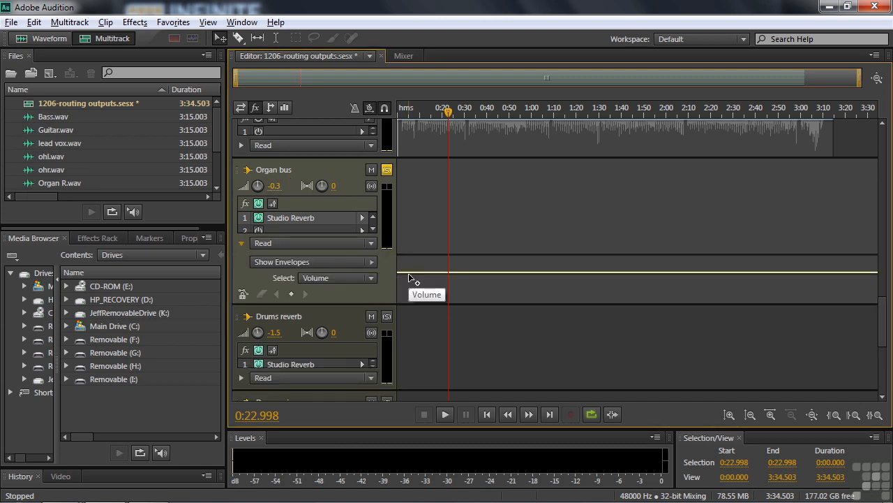
click(369, 265)
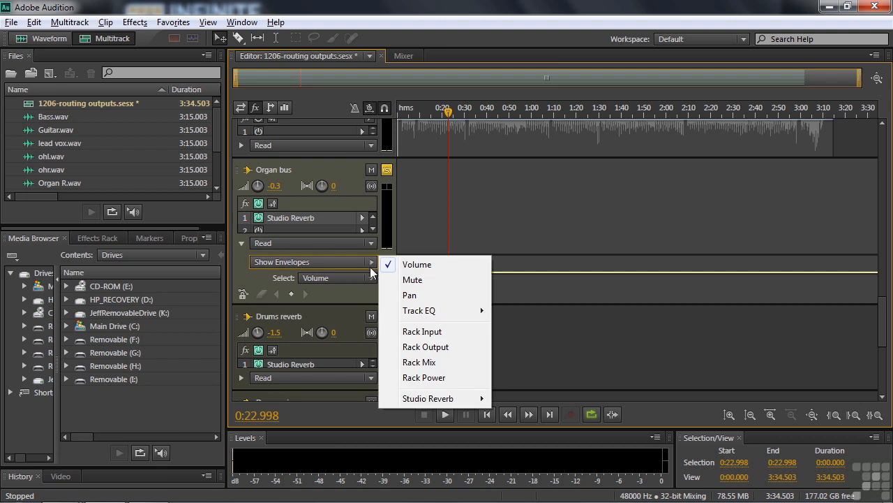
click(409, 295)
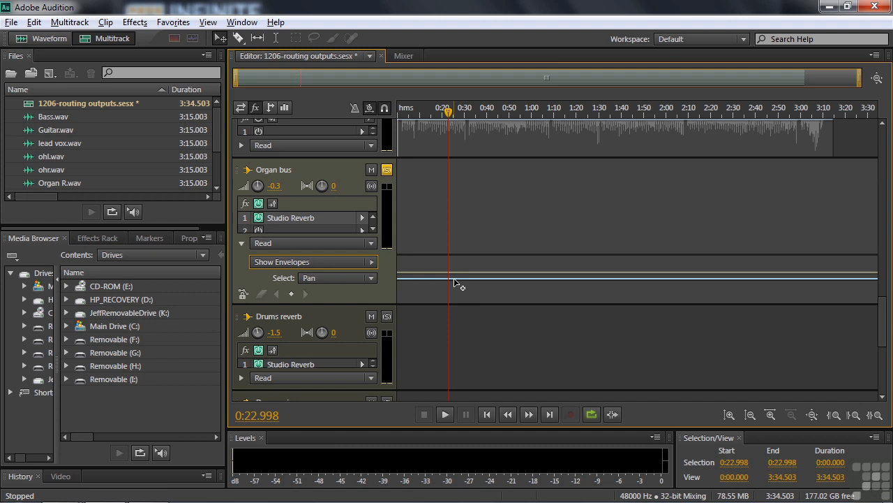
click(242, 243)
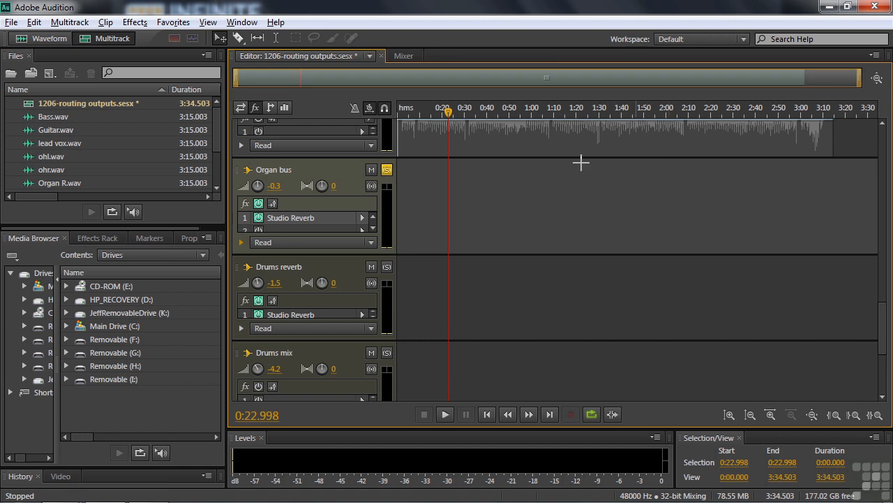
Take the Organ bus out of solo
mouse_move(325, 186)
mouse_down()
mouse_move(223, 189)
mouse_move(364, 187)
mouse_move(326, 189)
mouse_up()
drag(882, 334, 885, 264)
click(387, 303)
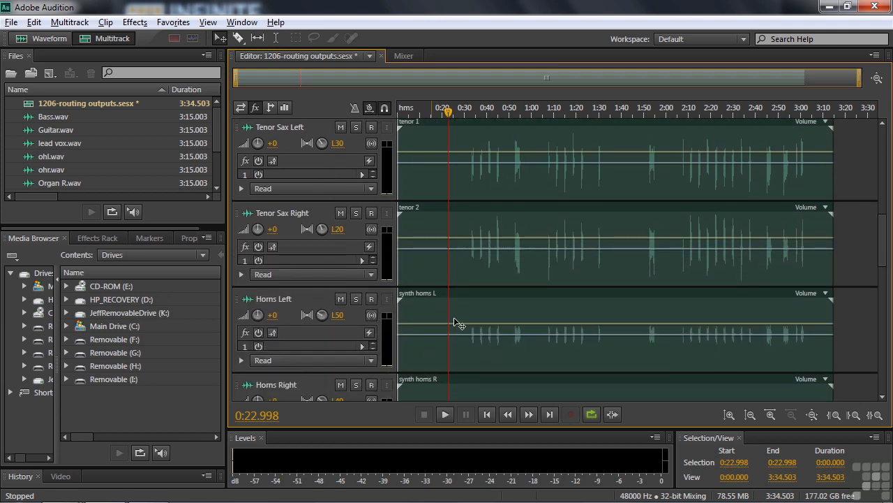
Play the horn passage from about 2:45.3 and return the playhead to about 2:44.7
drag(449, 114, 768, 145)
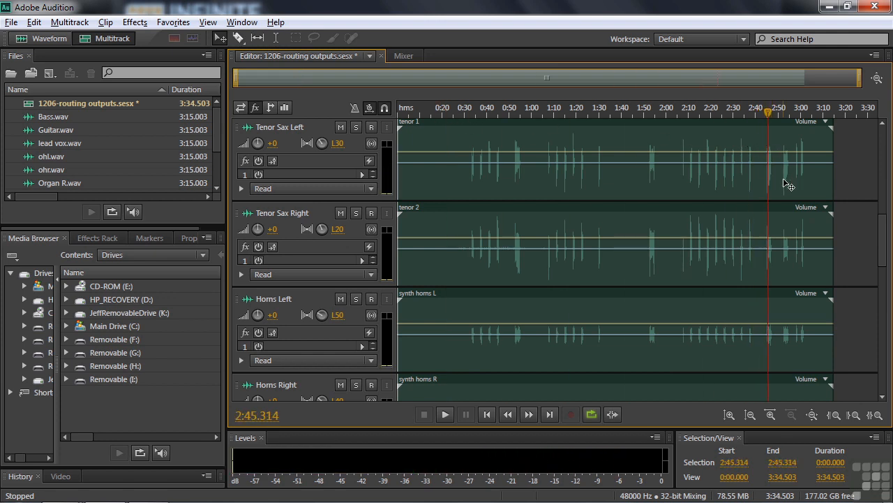
key(space)
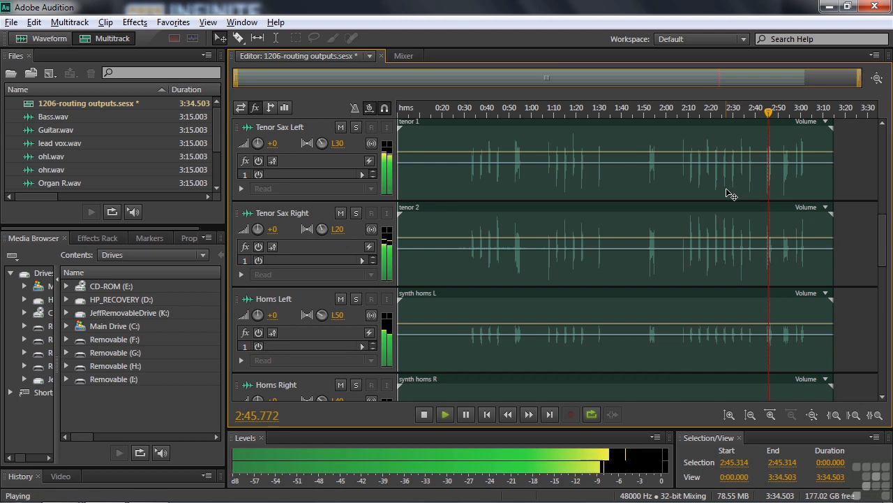
key(space)
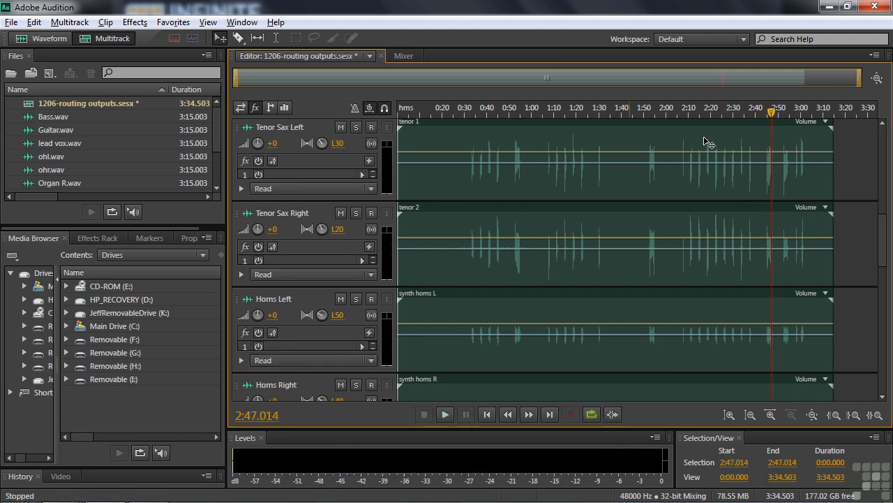
drag(773, 114, 767, 115)
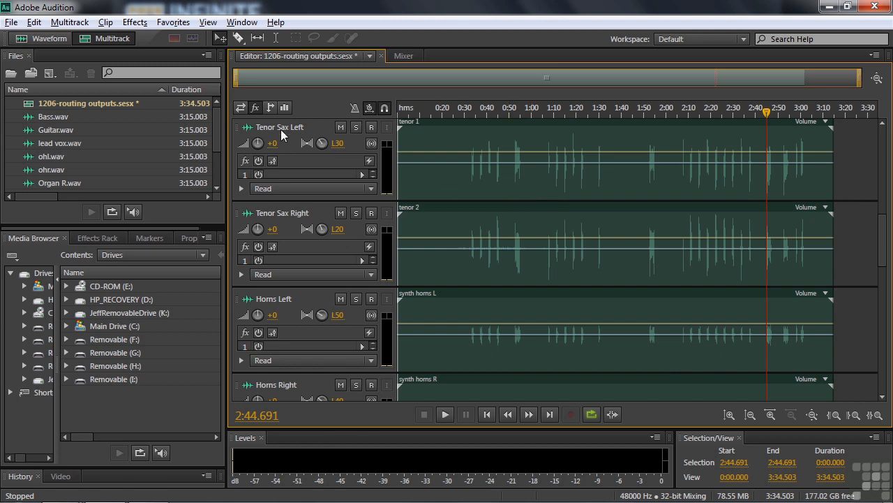
Show the track inputs and outputs, and enlarge Tenor Sax Left, Tenor Sax Right and Horns Left enough to reveal their output settings
click(240, 108)
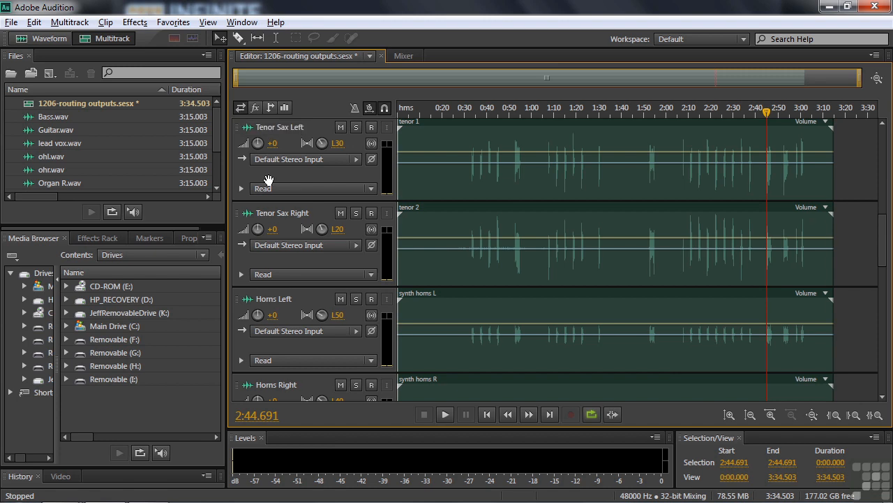
drag(284, 199, 284, 205)
drag(316, 290, 321, 298)
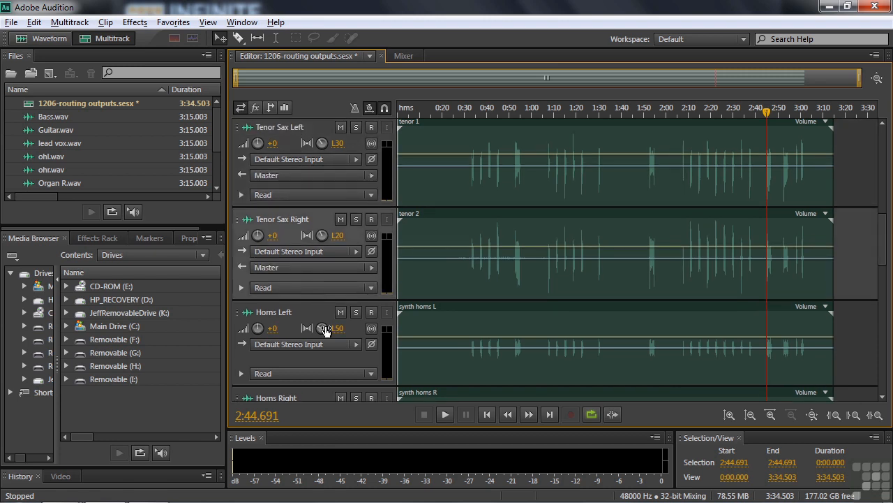
drag(314, 388, 313, 395)
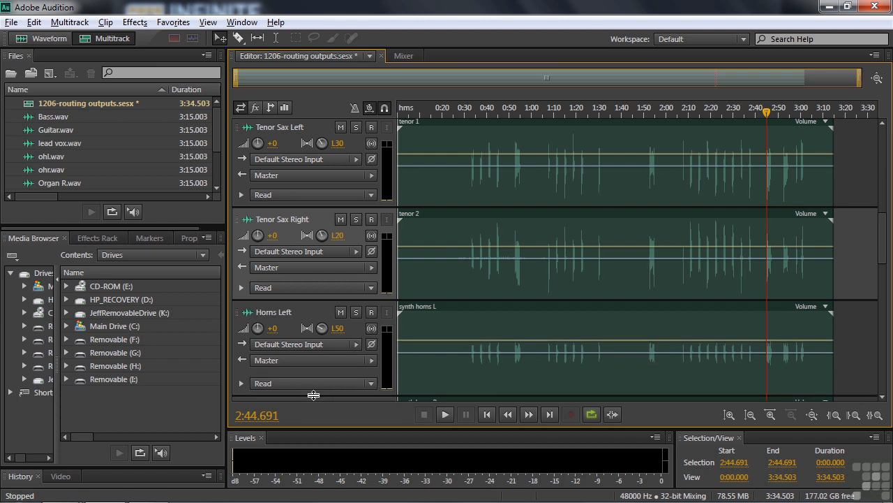
Route the Tenor Sax Left track's output to a newly added stereo bus
click(370, 175)
mouse_move(405, 222)
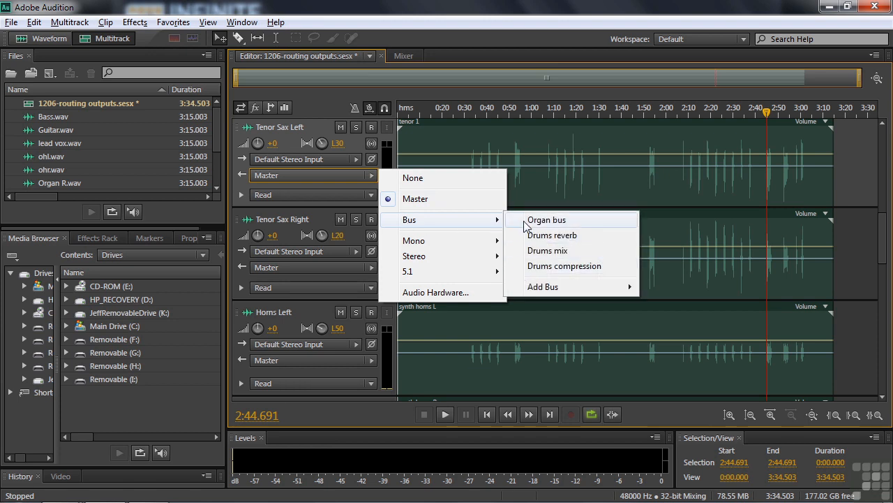
mouse_move(543, 289)
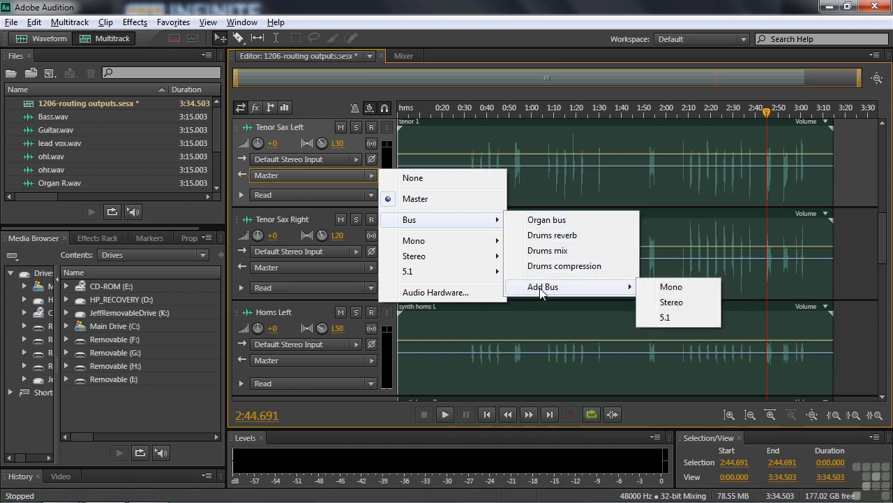
click(672, 302)
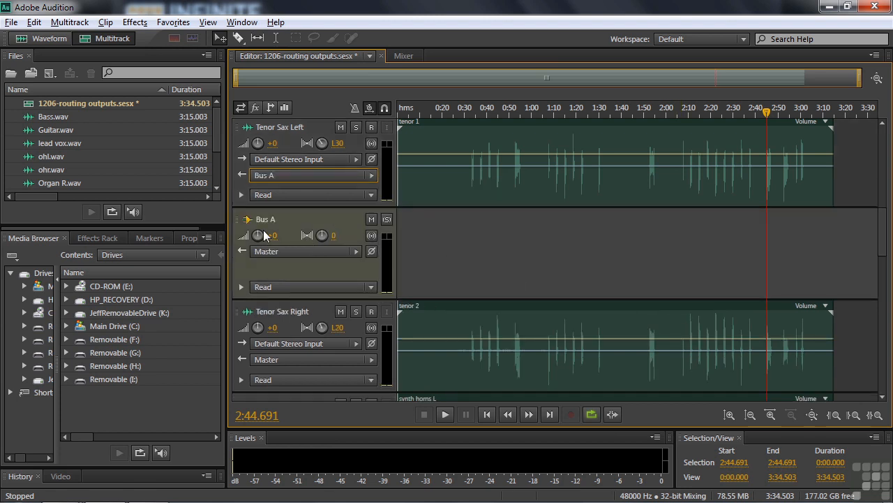
Rename the new stereo bus to "Horn section"
click(259, 219)
text(Horn section)
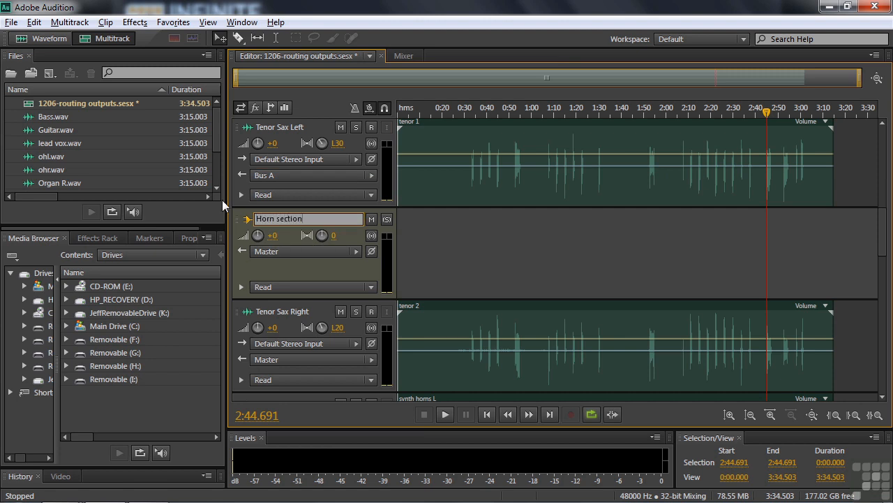
key(Return)
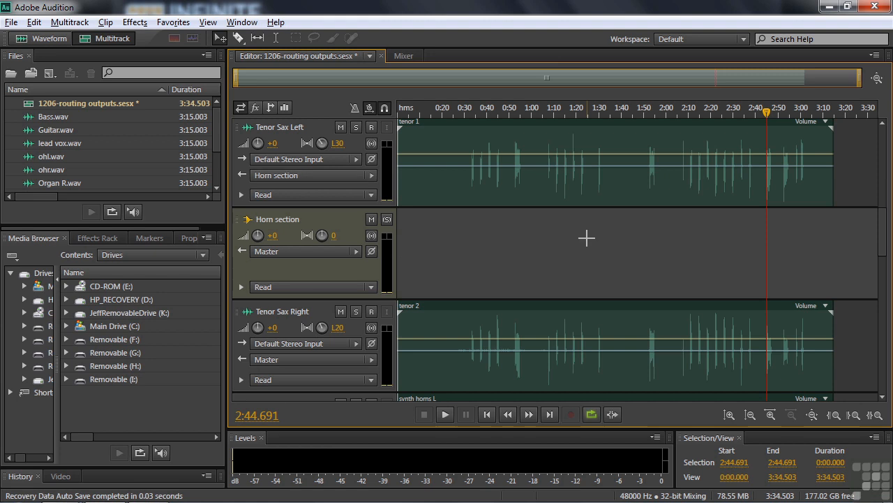
Route the outputs of the Tenor Sax Right and Horns Left tracks to the Horn section bus
scroll(885, 249, down, 3)
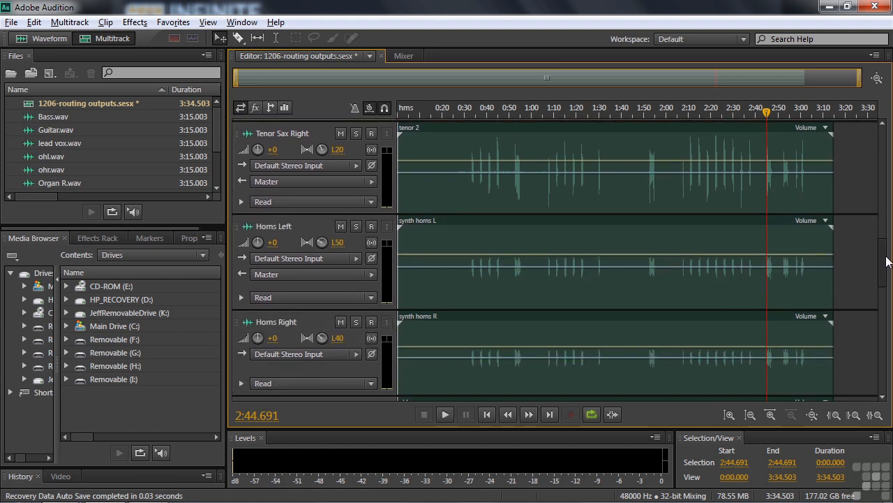
click(371, 182)
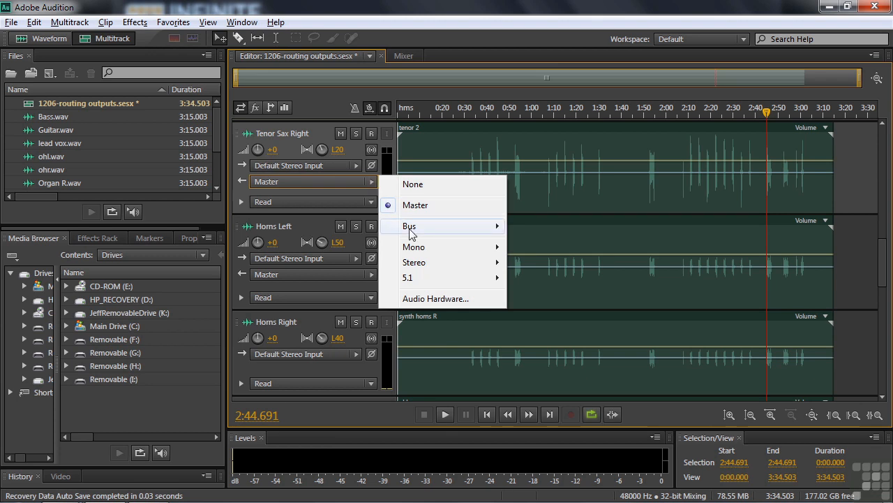
click(573, 228)
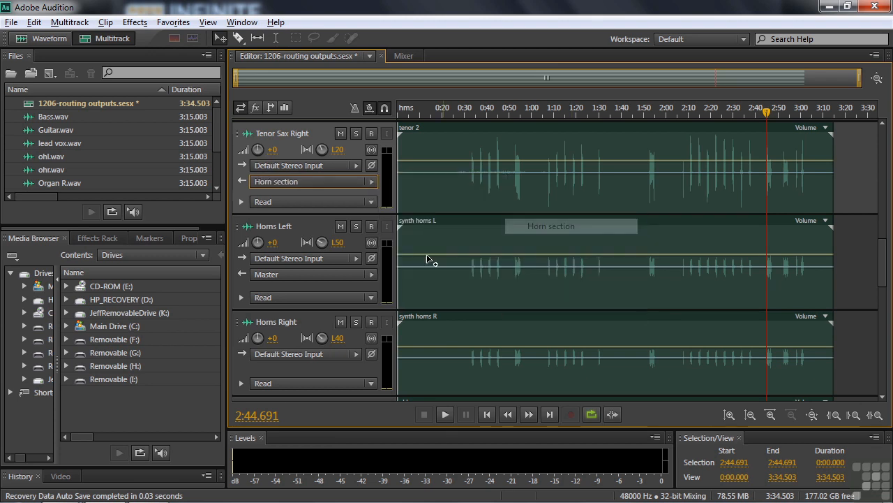
click(372, 275)
mouse_move(422, 326)
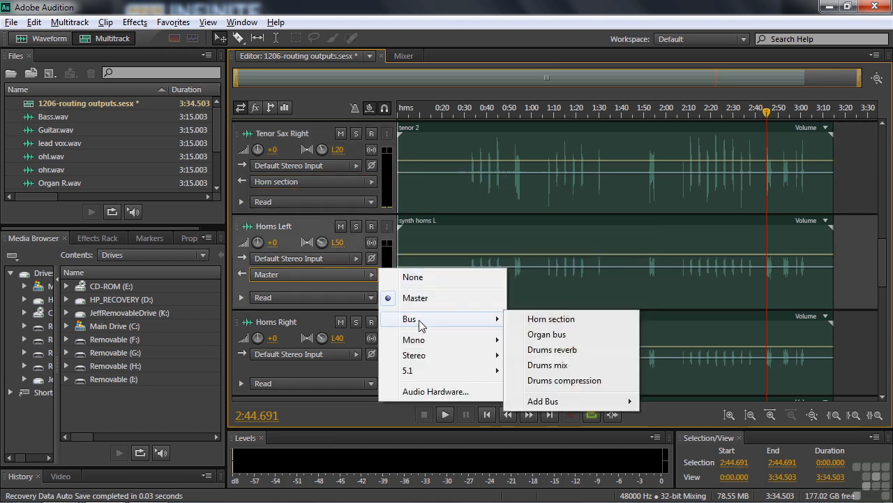
click(577, 319)
Enlarge the Horns Right track to reveal its output setting and route it to the Horn section bus
drag(298, 395, 307, 405)
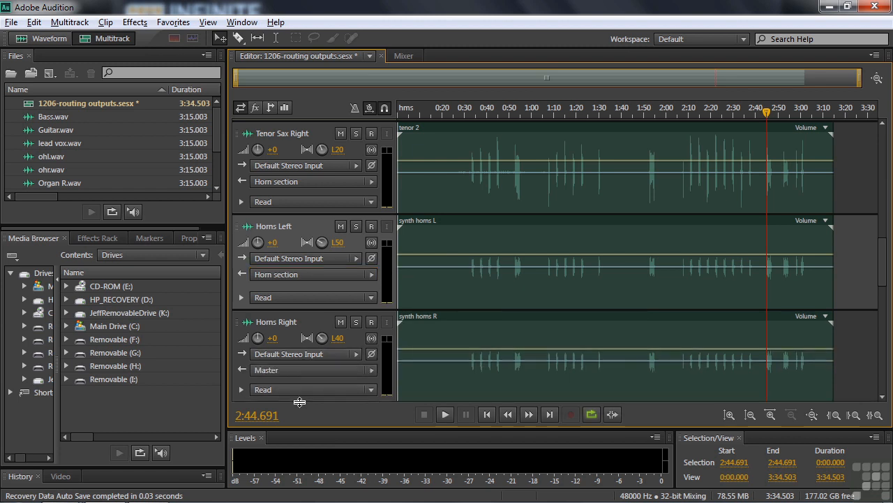
click(372, 370)
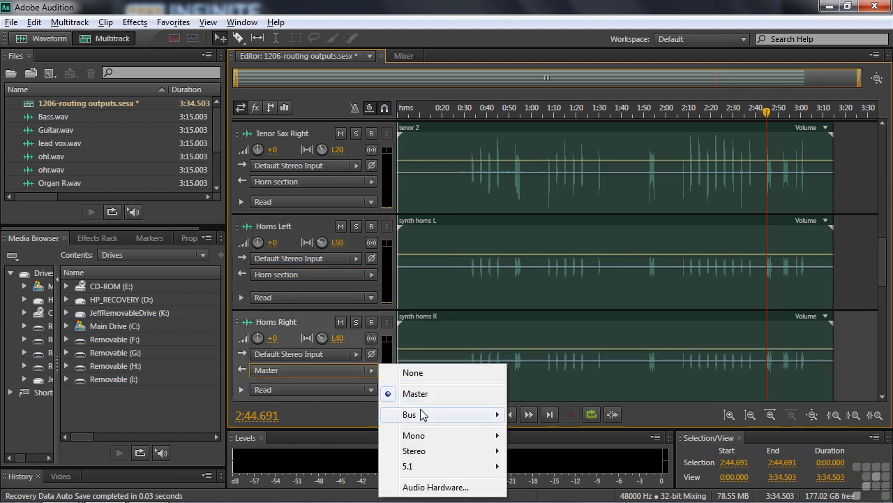
mouse_move(493, 414)
click(541, 332)
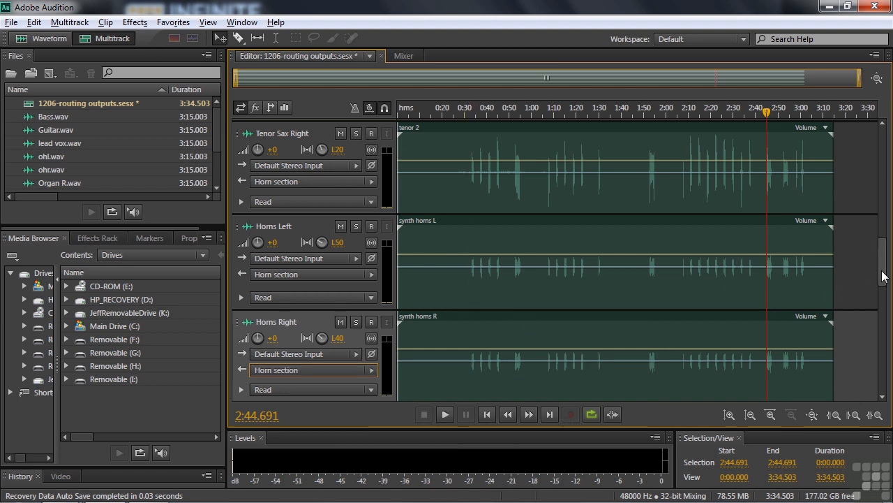
Add a Studio Reverb effect to the Horn section bus and apply the Vocal Reverb (medium) preset
scroll(883, 251, up, 4)
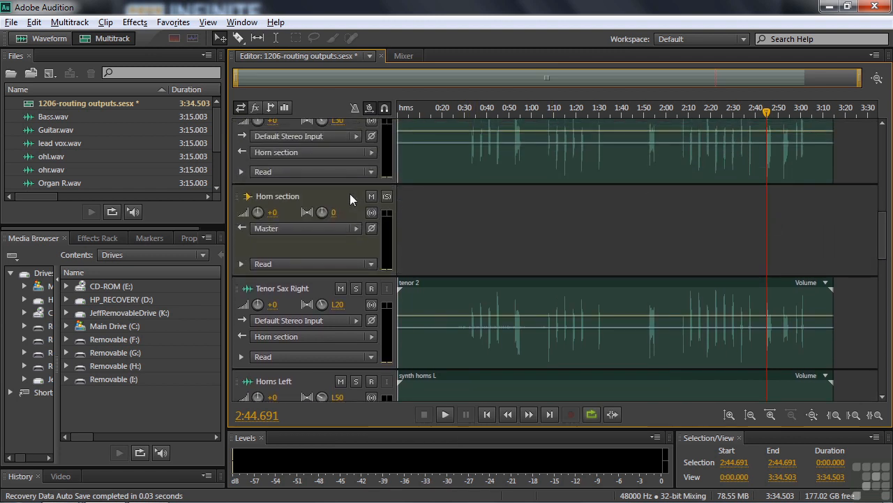
click(350, 195)
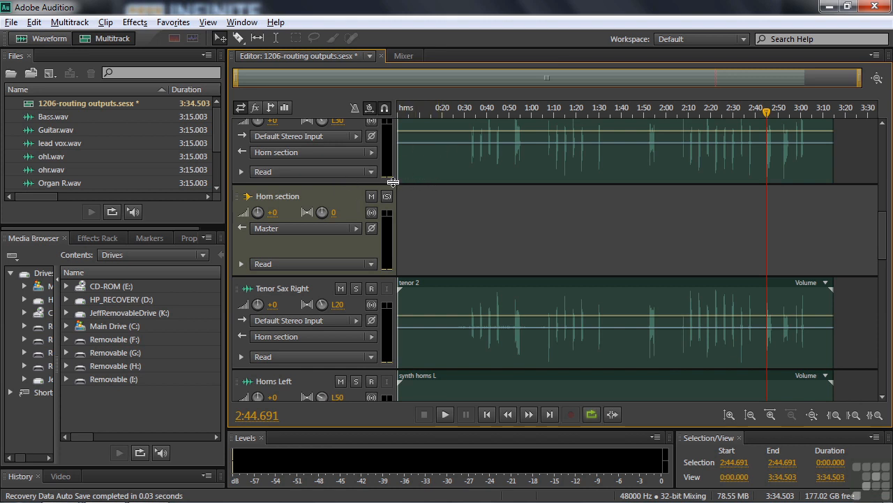
click(255, 109)
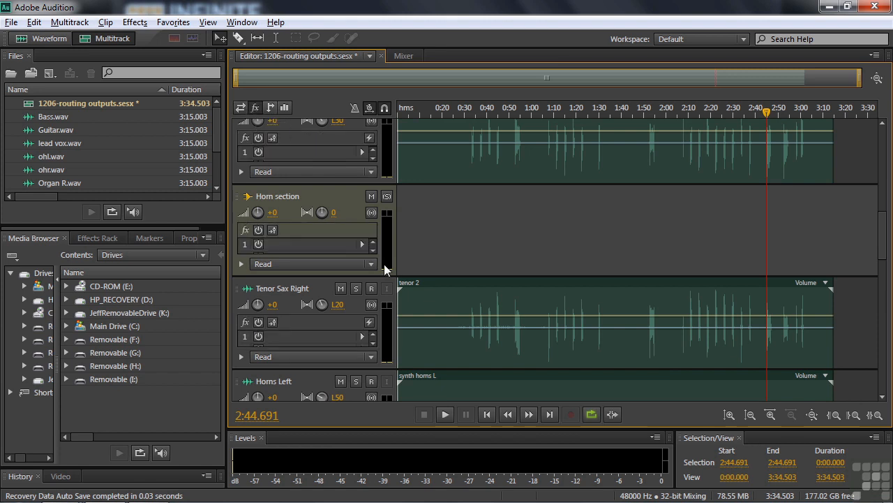
click(361, 244)
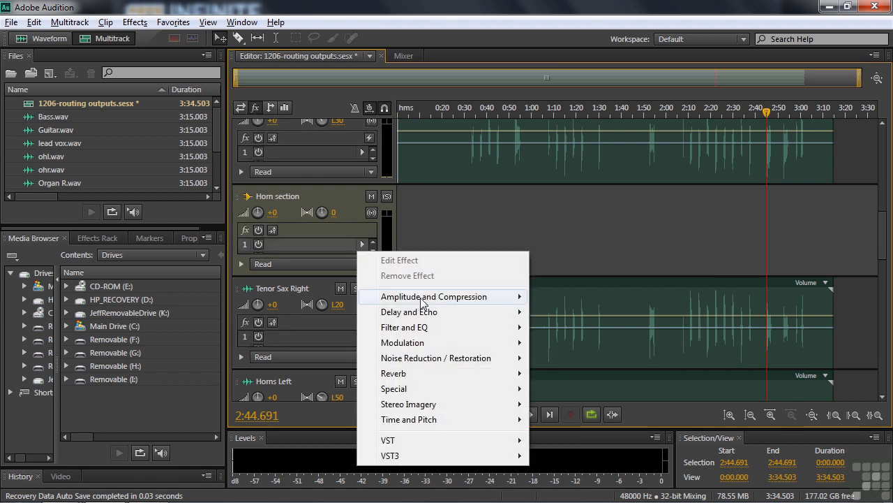
mouse_move(426, 380)
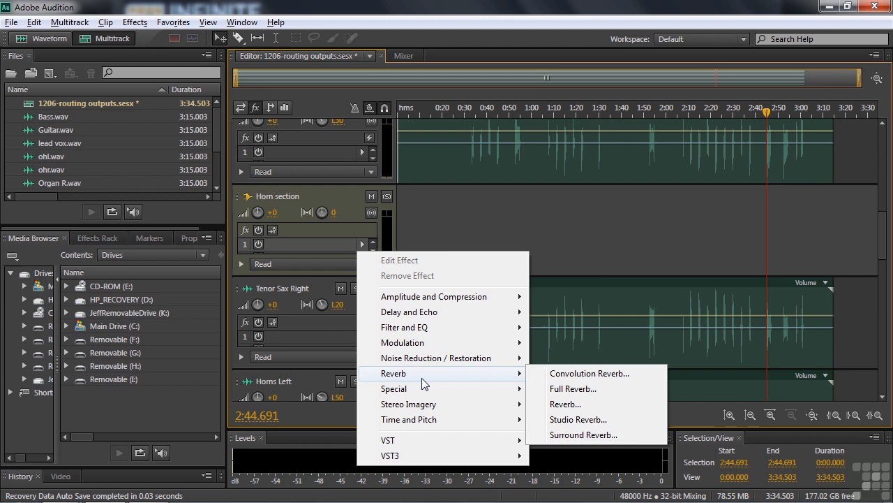
click(594, 422)
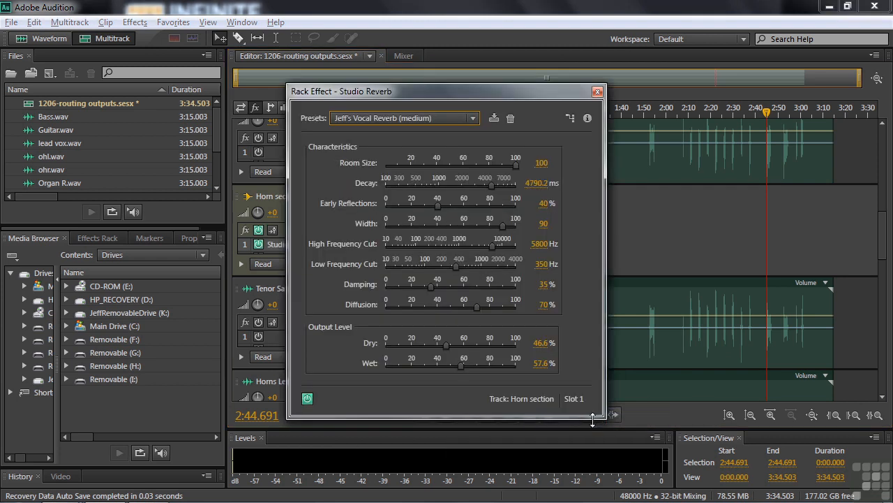
click(469, 120)
click(388, 352)
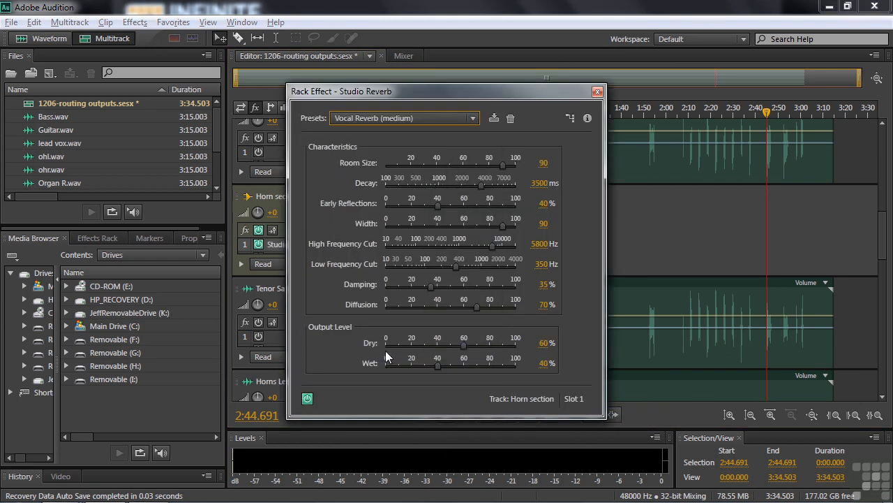
click(597, 92)
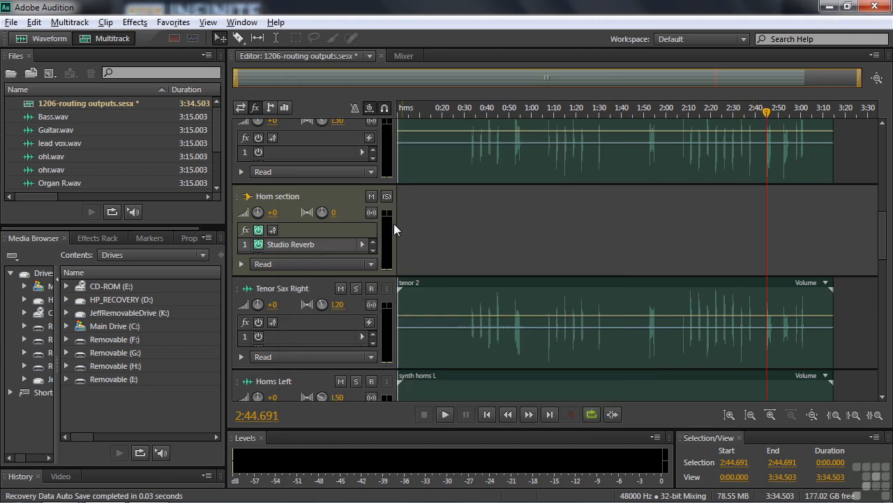
Solo the Horn section bus, play a short passage, and review its Studio Reverb settings
click(387, 197)
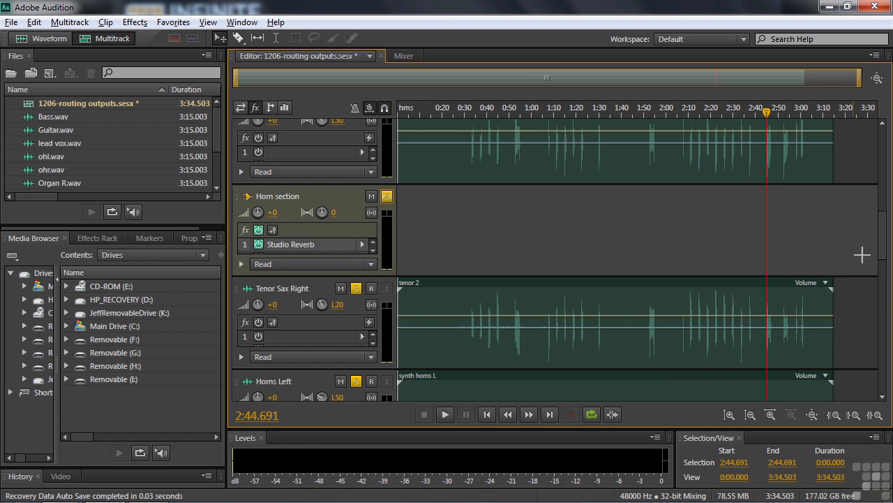
mouse_move(884, 249)
mouse_down()
mouse_move(884, 159)
mouse_move(884, 234)
mouse_up()
key(space)
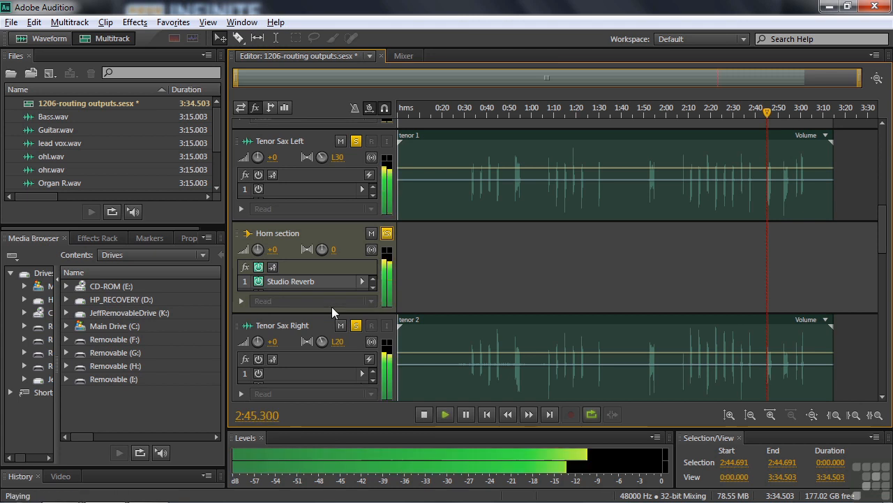
key(space)
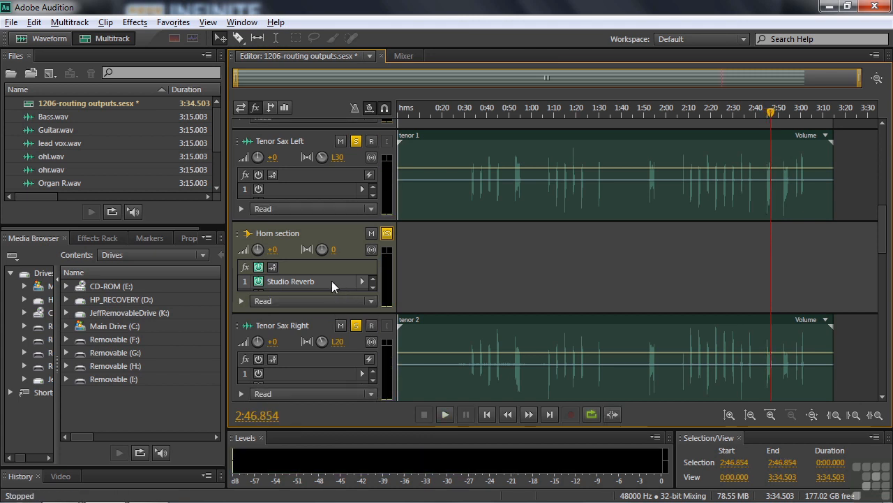
double_click(329, 280)
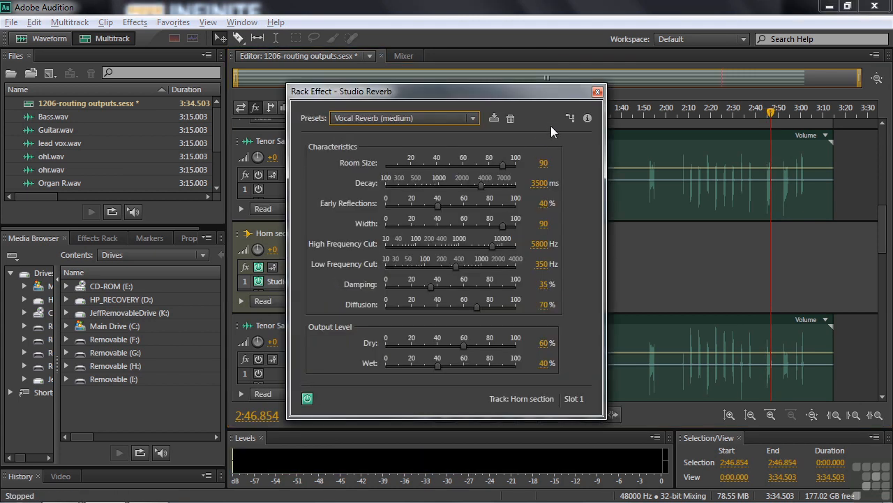
click(597, 93)
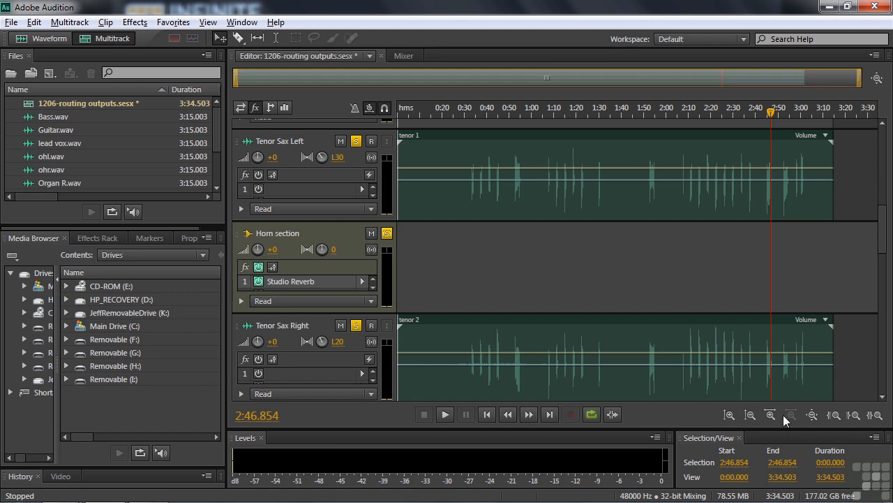
Move the Horn section bus down to sit directly above the Organ bus and turn off its solo
click(812, 415)
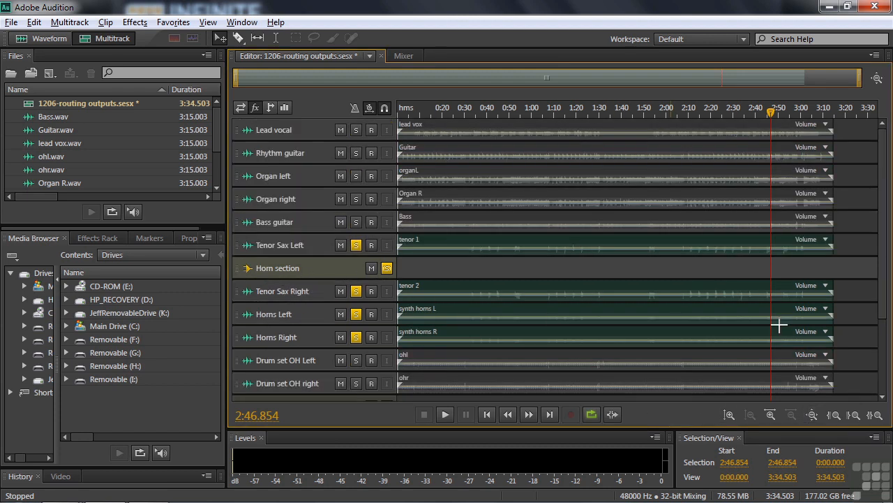
drag(883, 316, 887, 393)
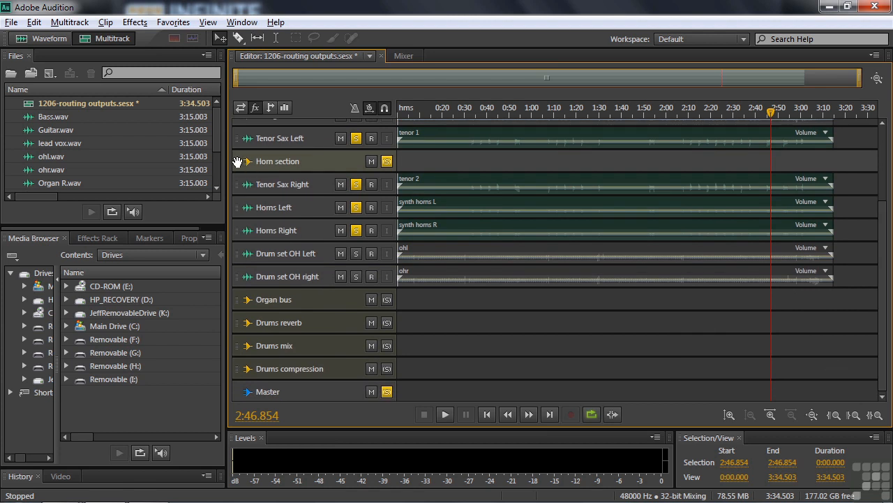
drag(237, 162, 260, 322)
click(387, 277)
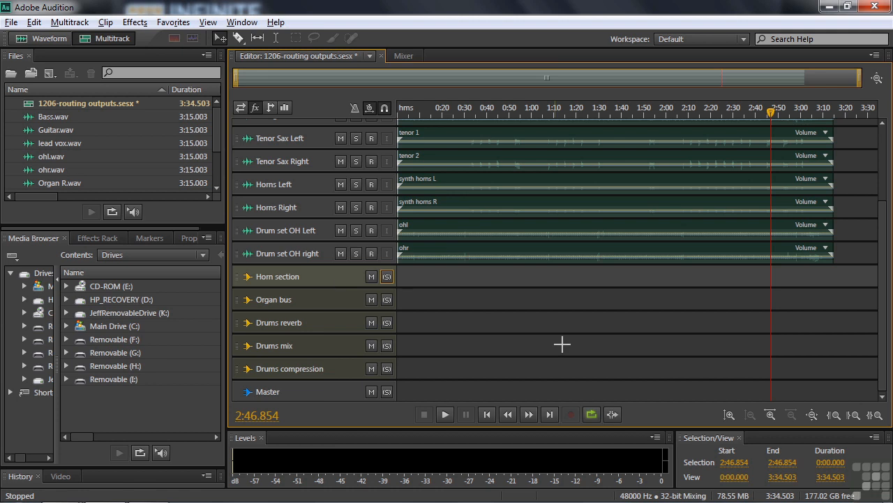
Enlarge the tracks, show the input and output settings, and route the Horn section bus's output to a newly added stereo bus
click(730, 415)
click(729, 414)
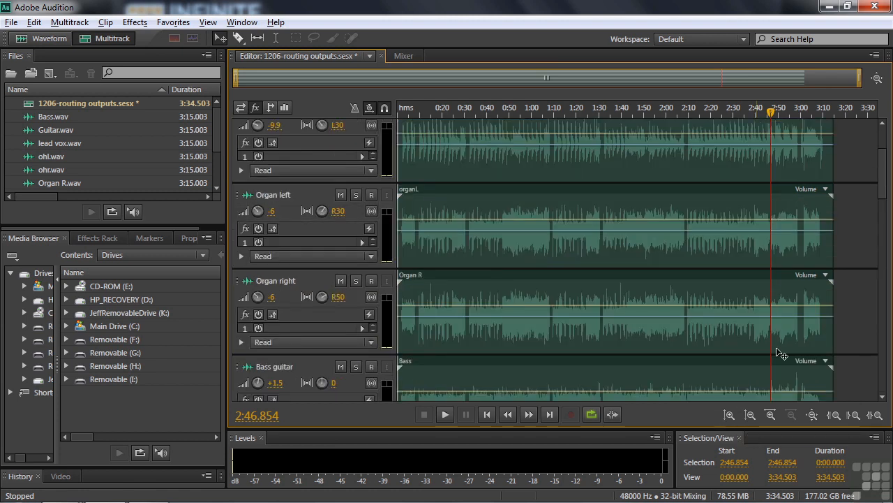
drag(884, 171, 887, 318)
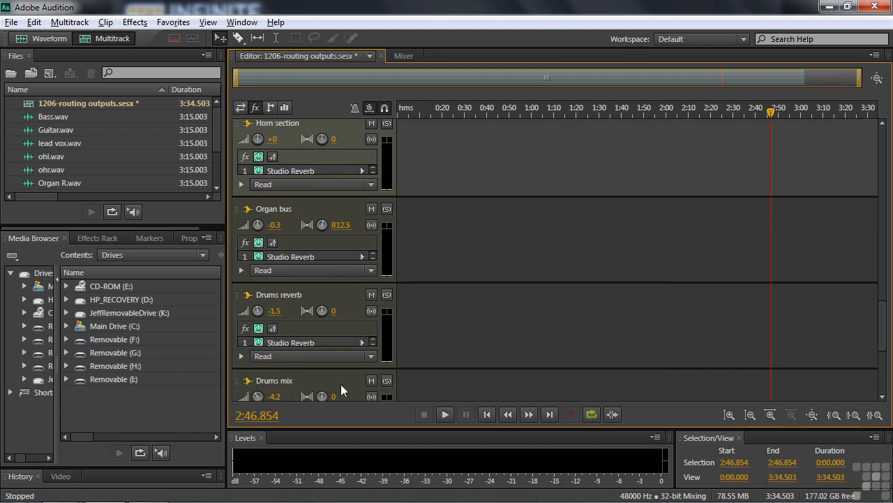
scroll(881, 319, up, 1)
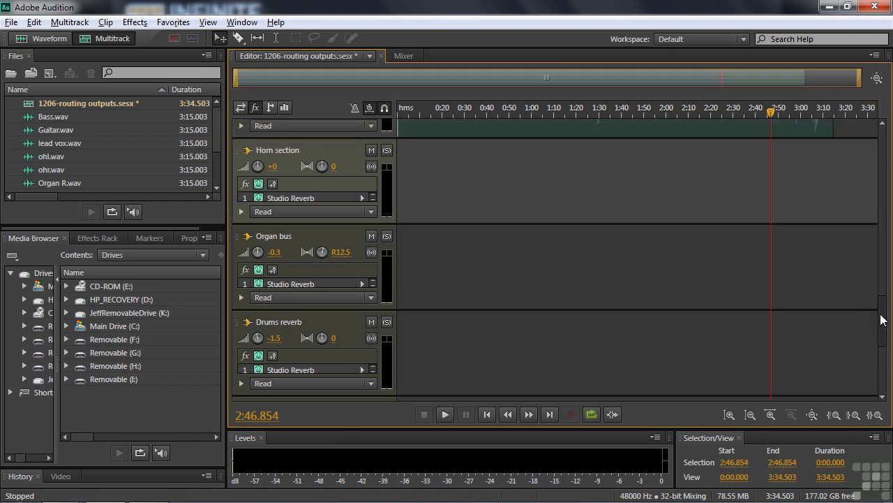
click(240, 107)
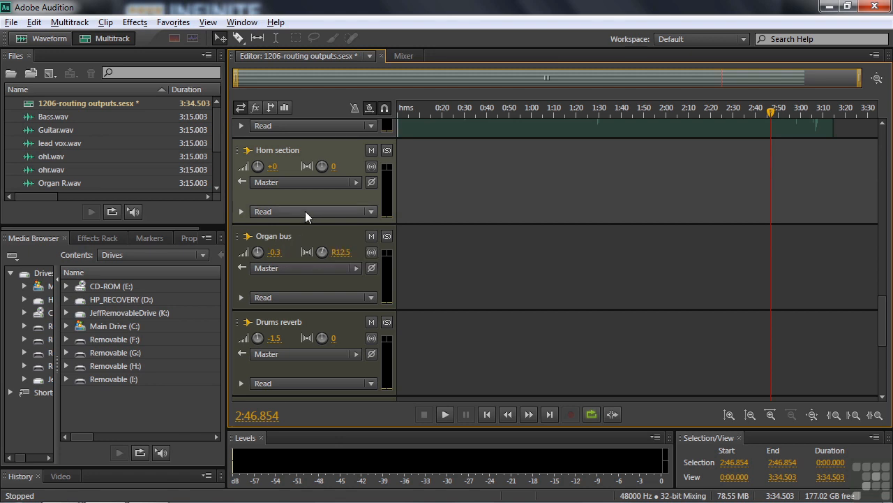
click(355, 185)
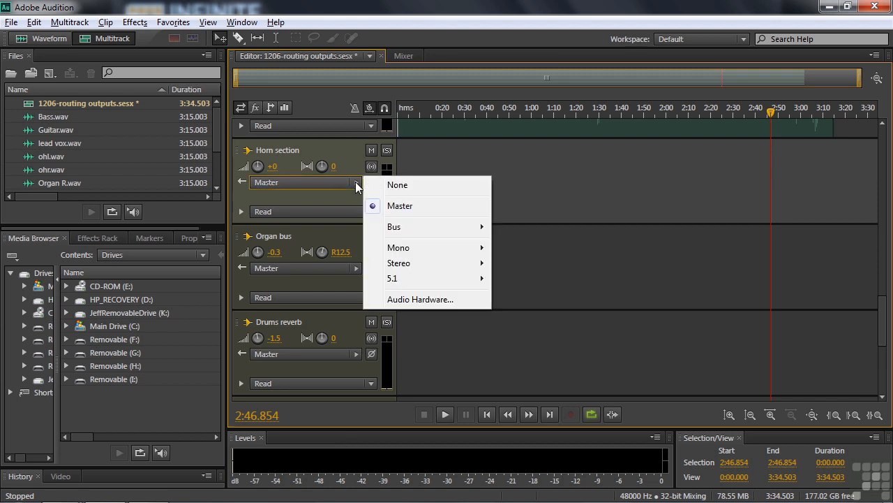
mouse_move(393, 228)
mouse_move(529, 294)
click(656, 309)
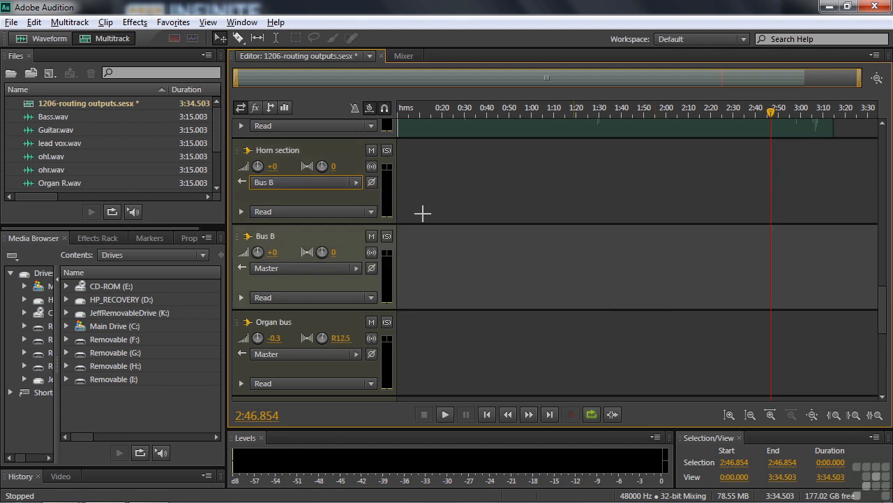
Rename the new bus below Horn section to "Compressor"
click(266, 237)
text(C)
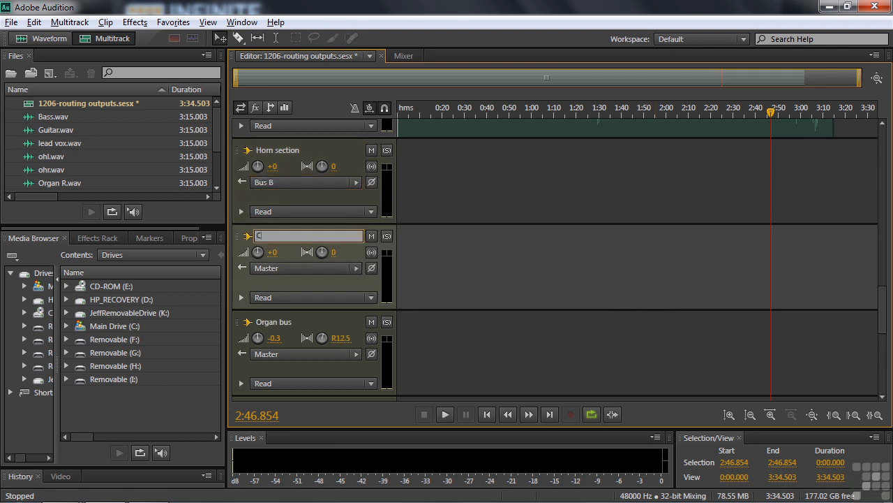
text(ompressor)
click(271, 198)
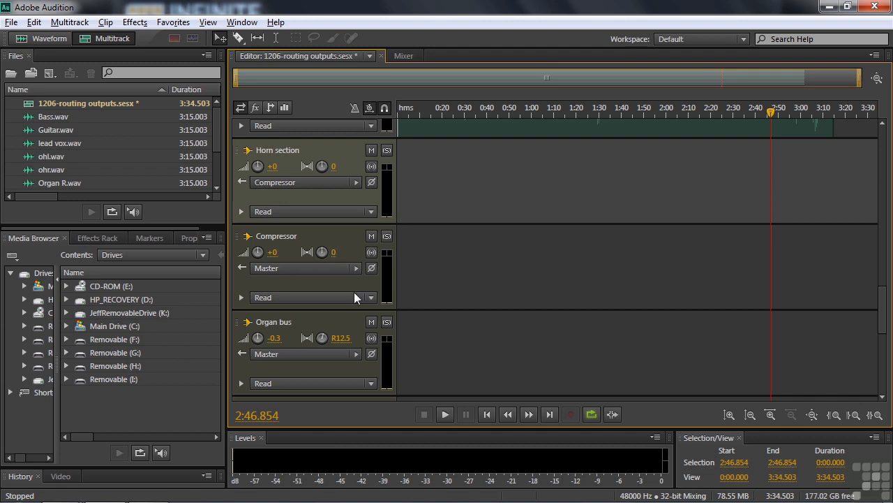
Route the Organ bus's output to the Compressor bus
click(356, 354)
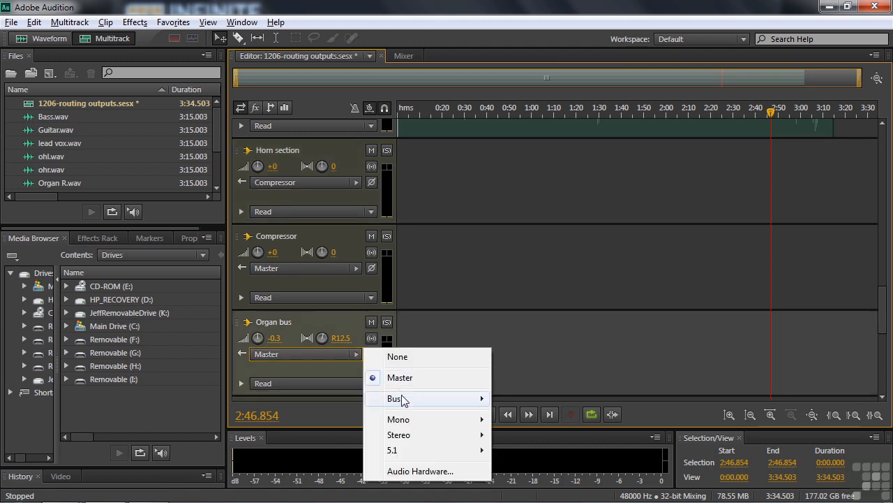
mouse_move(404, 398)
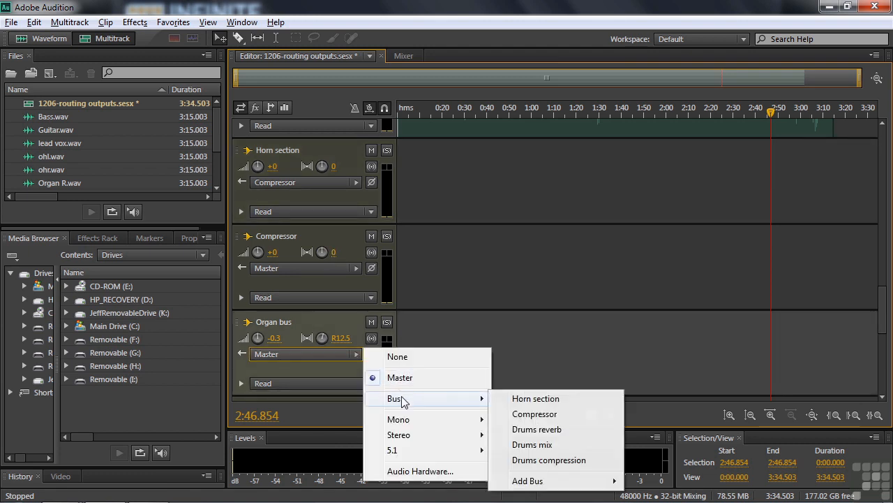
click(559, 414)
Add a Multiband Compressor effect to the Compressor bus, leaving it on the Raise Vocals preset
click(319, 243)
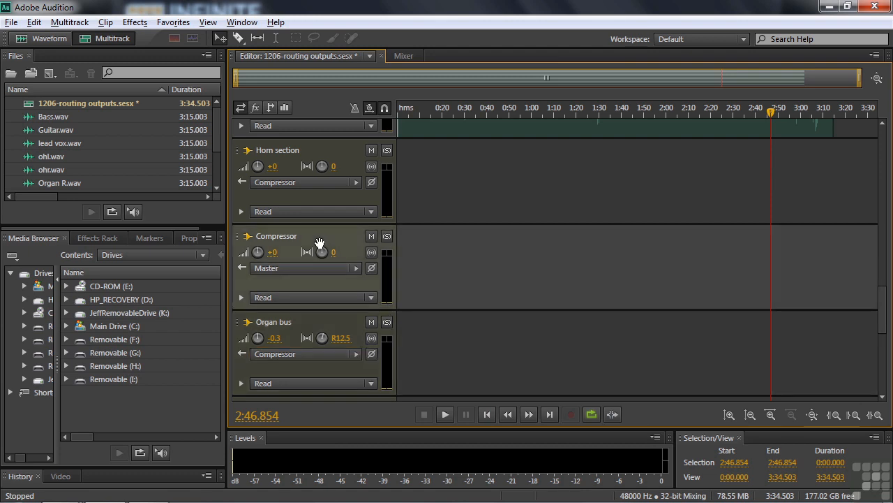
click(254, 107)
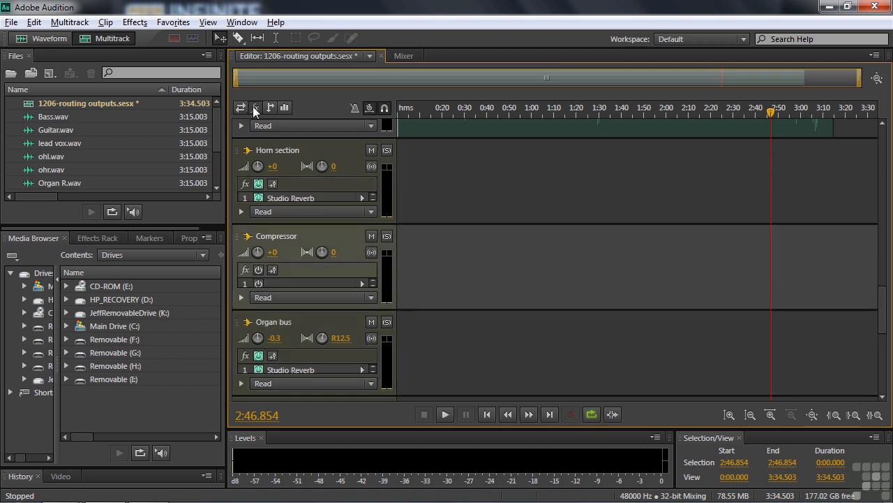
click(362, 282)
mouse_move(421, 112)
click(601, 187)
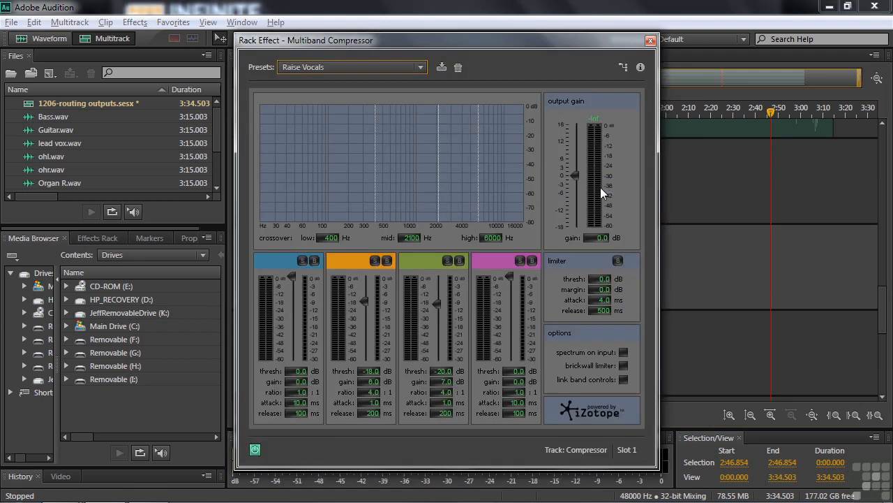
click(650, 40)
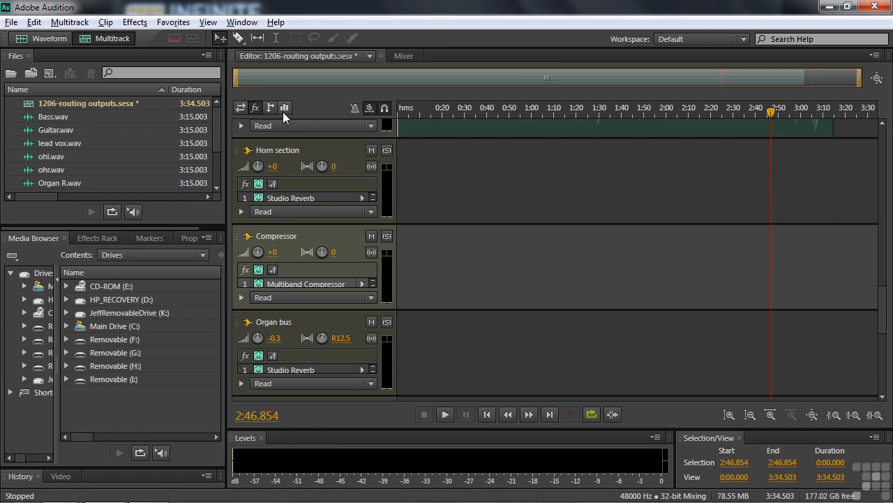
Show the track output settings again, solo the Compressor bus, and play a short passage through it
click(241, 108)
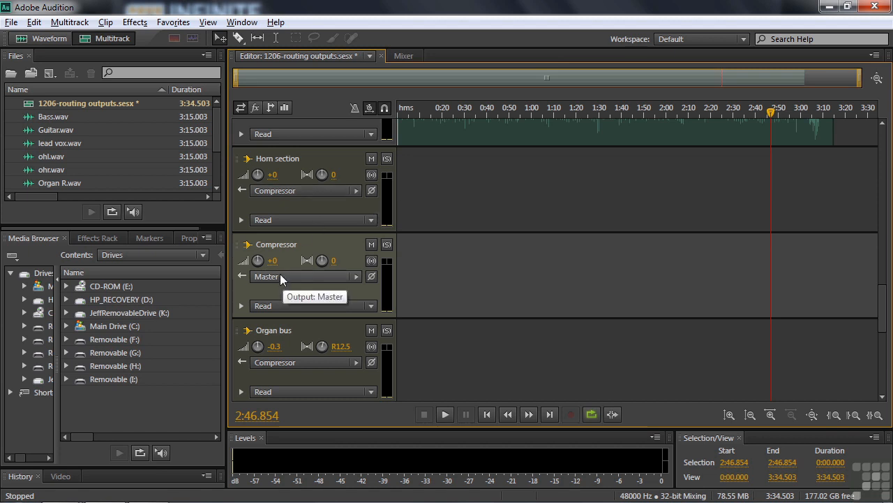
click(386, 244)
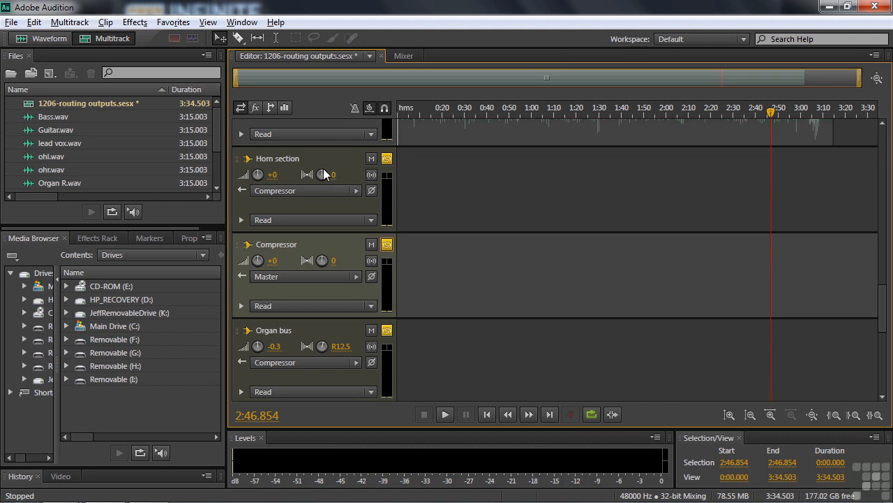
drag(883, 319, 890, 301)
key(space)
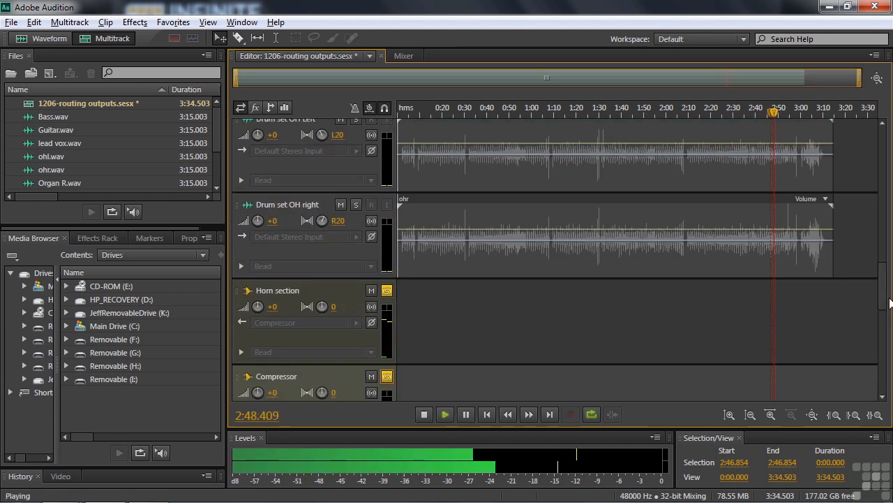
key(space)
Move the playhead back to about 2:45.3, replay the passage while viewing the horn tracks, and return to the Compressor bus
drag(882, 286, 881, 238)
drag(776, 112, 768, 120)
key(space)
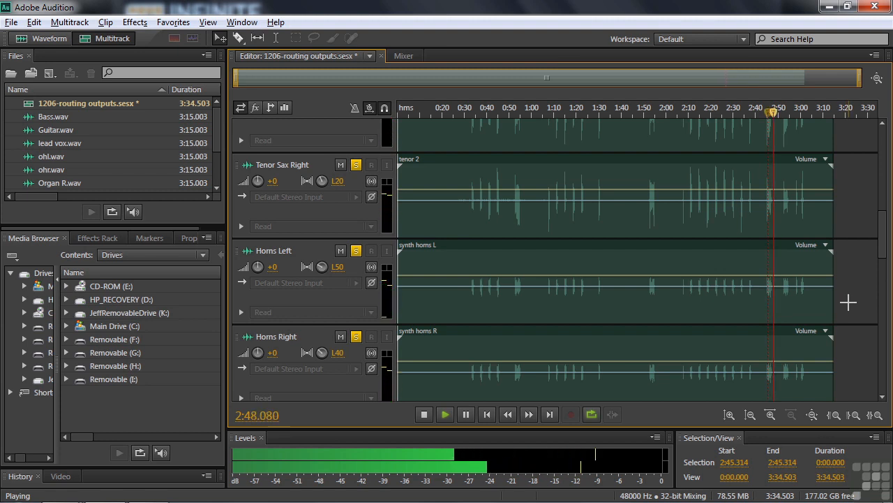
key(space)
drag(883, 246, 888, 326)
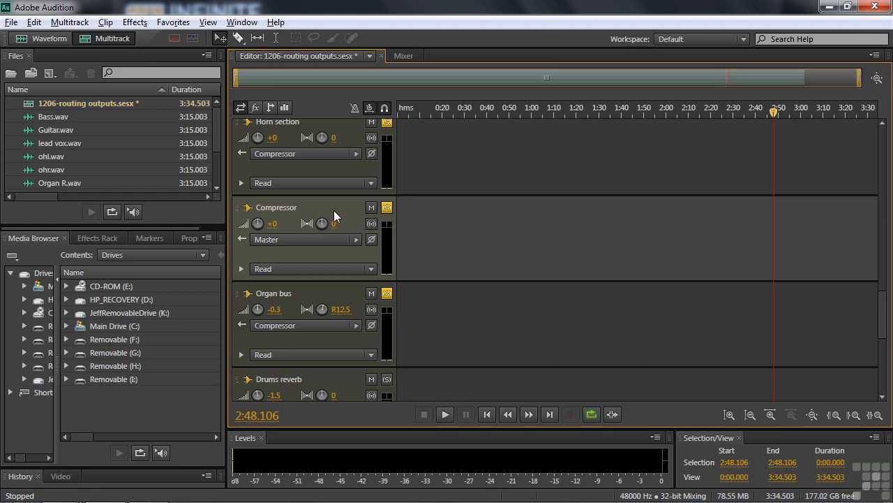